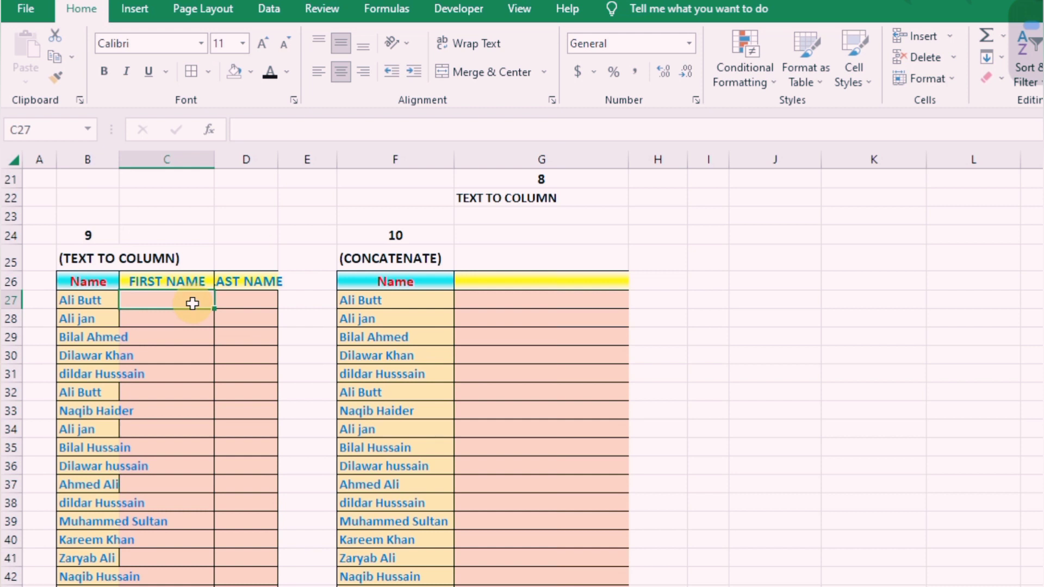
# - Start Text to Columns on the names in B27:B43 as delimited data, adding Space as a delimiter
pyautogui.click(268, 20)
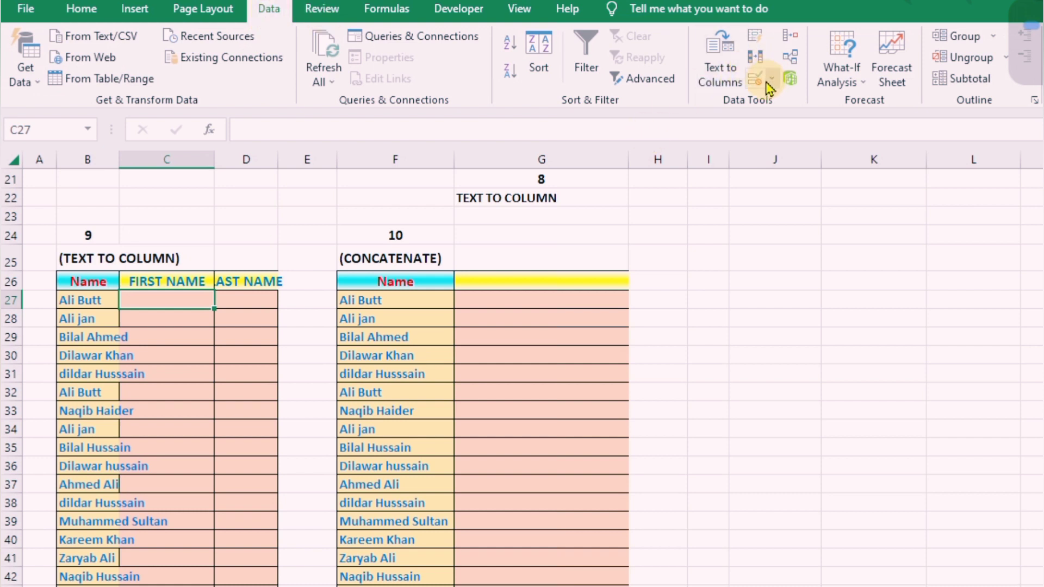
pyautogui.click(112, 301)
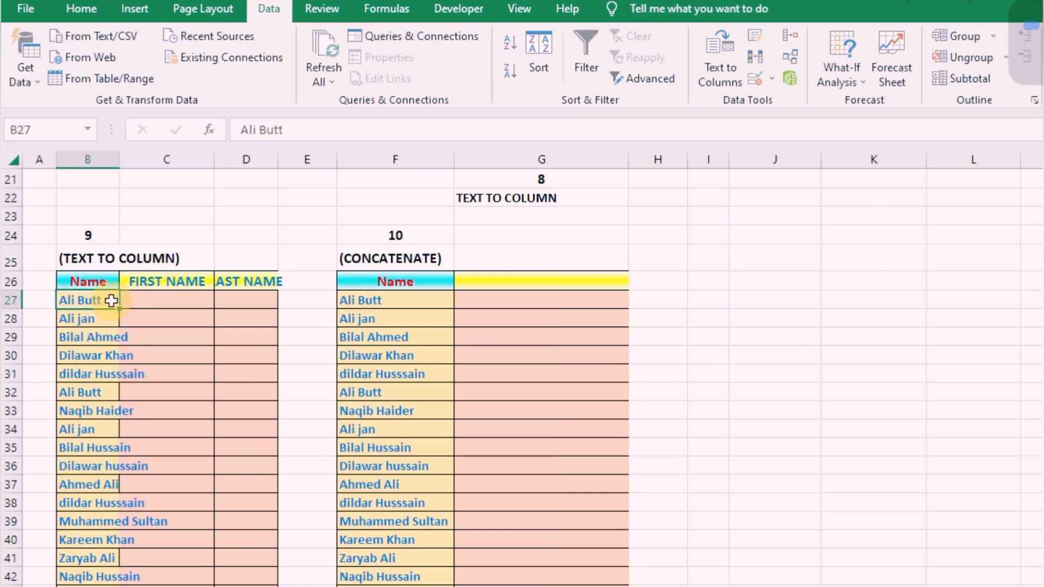
pyautogui.hotkey('ctrl', 'shift', 'Down')
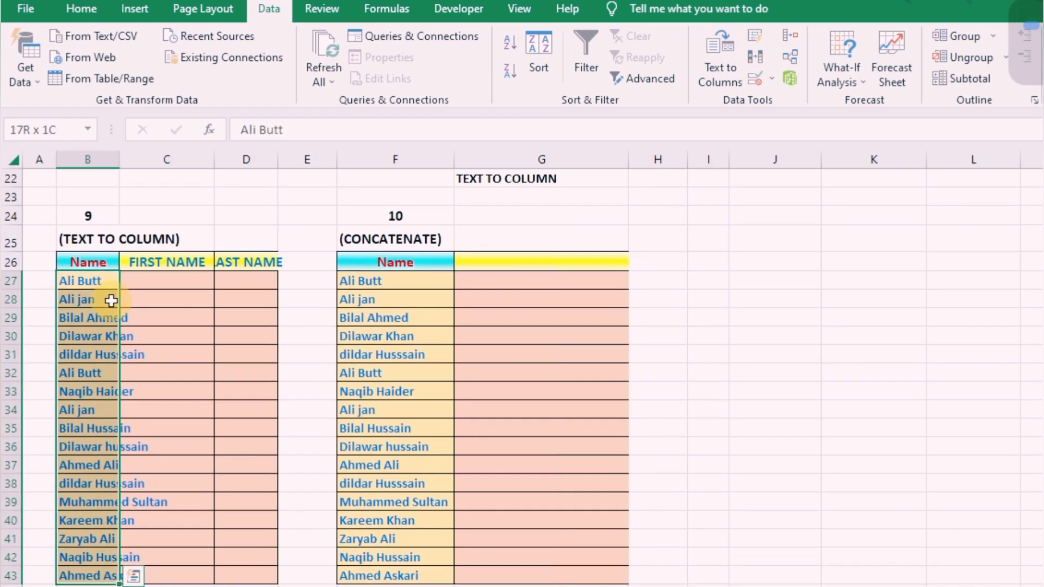
pyautogui.click(715, 60)
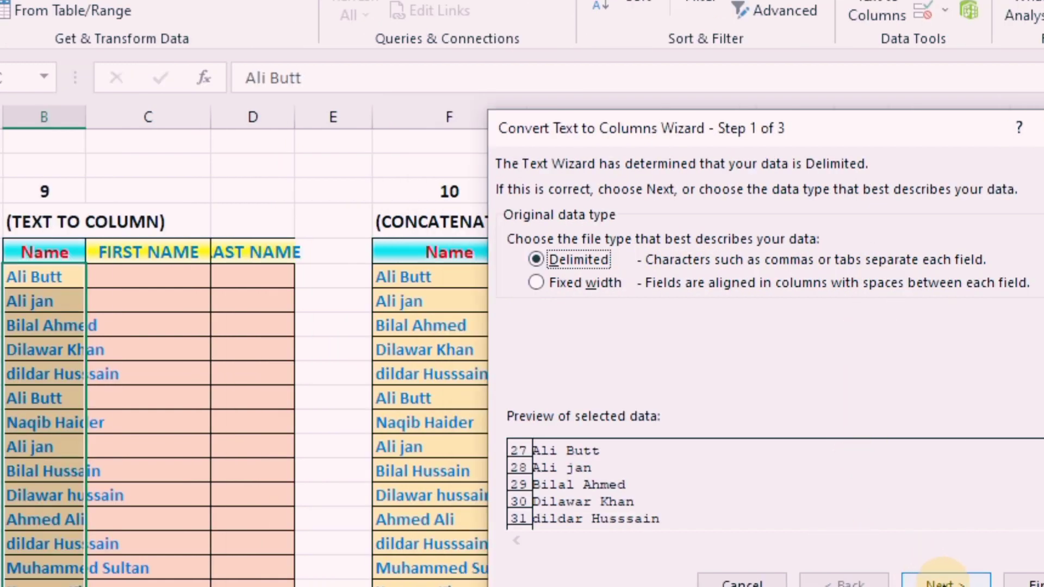
pyautogui.click(852, 580)
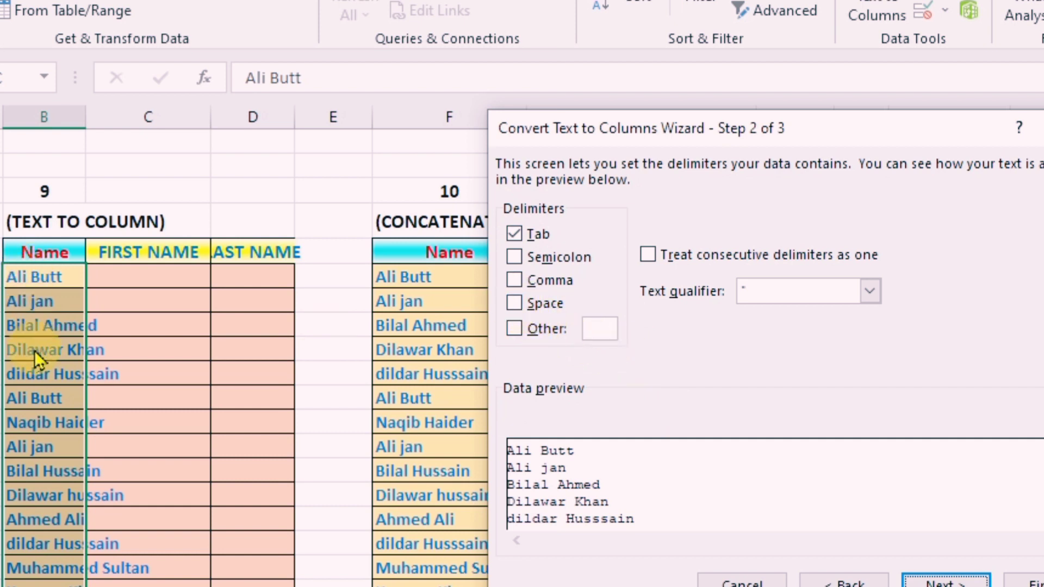
pyautogui.click(523, 305)
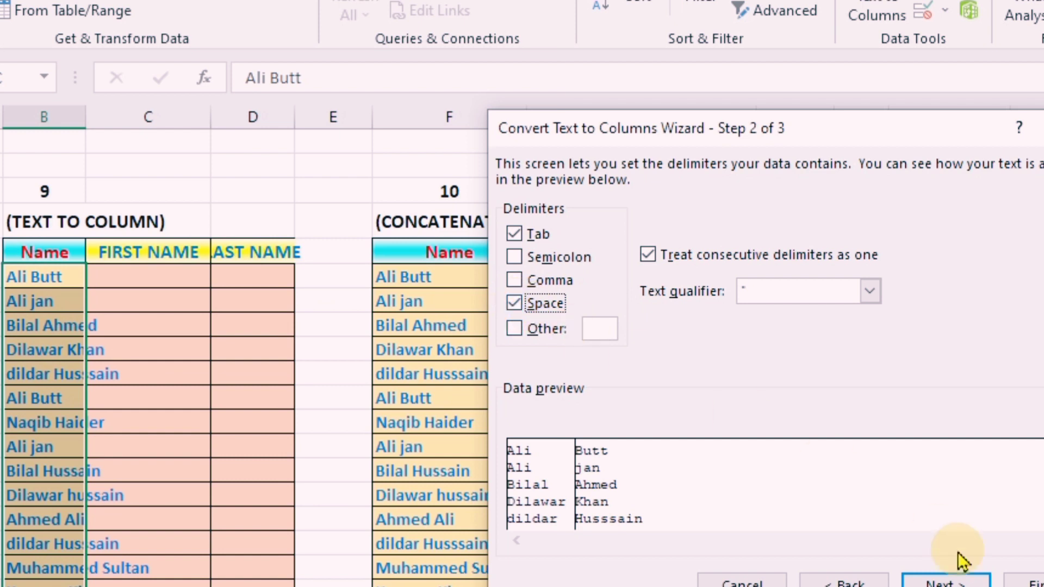
pyautogui.click(947, 581)
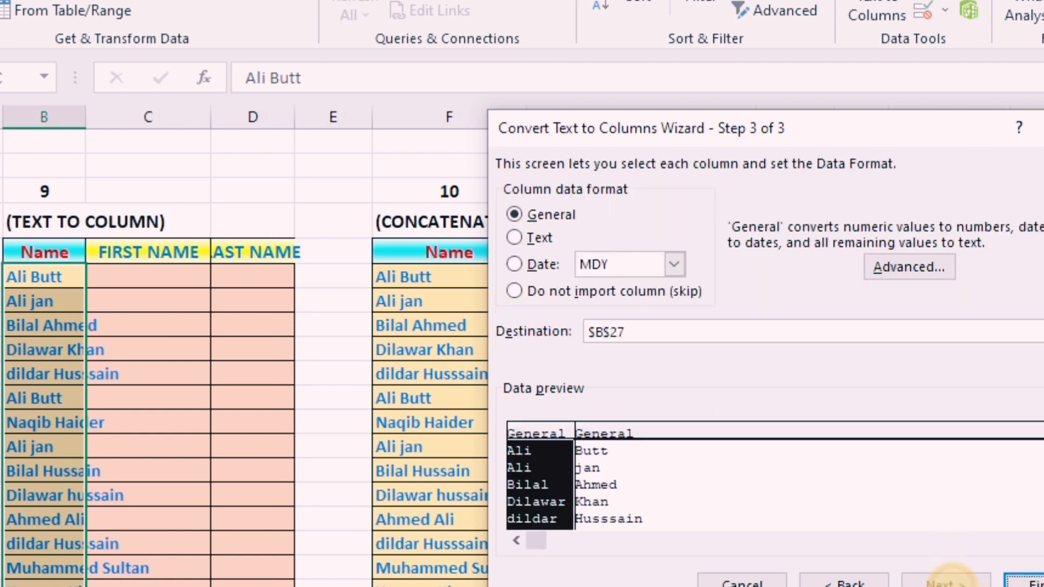
# - Set the split's destination to $C$27 and finish the conversion, replacing the existing data there
pyautogui.click(625, 332)
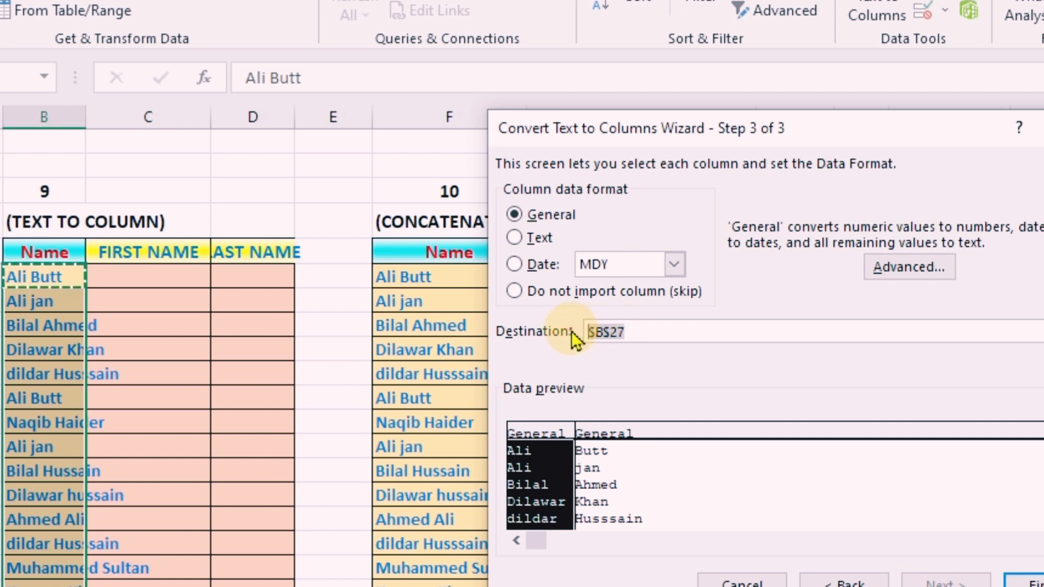
pyautogui.click(195, 276)
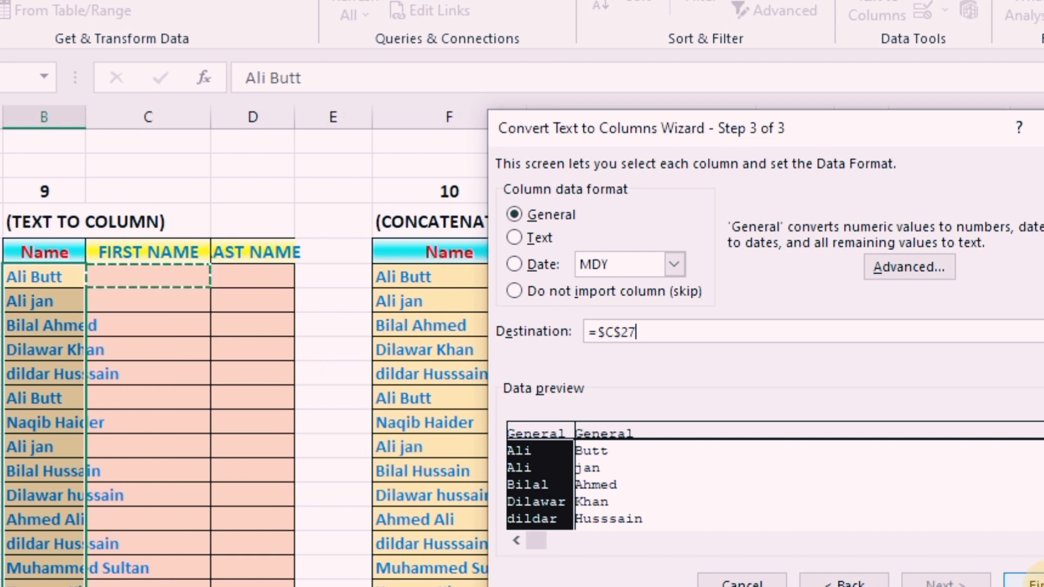
pyautogui.click(1023, 582)
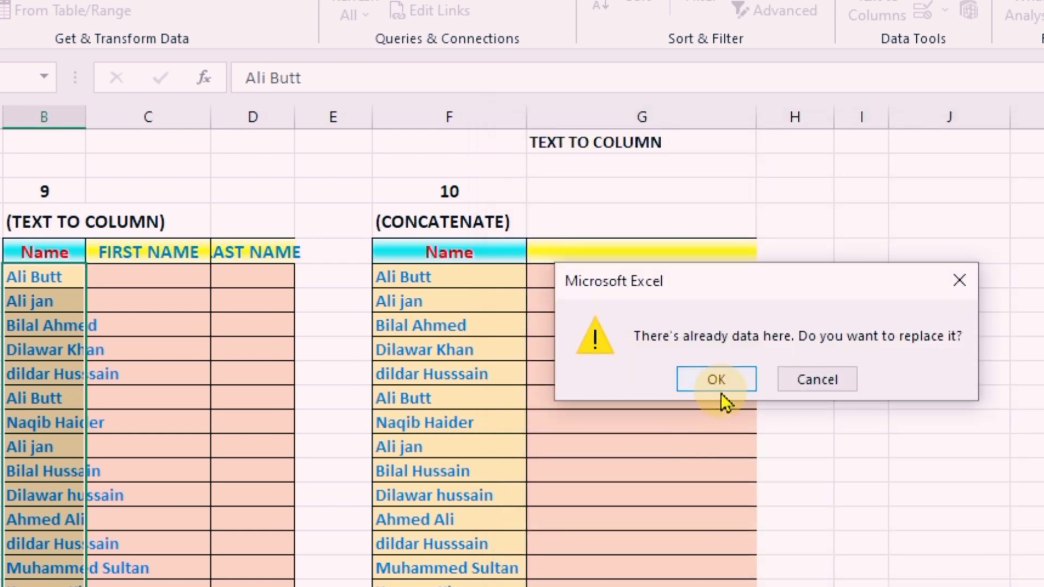
pyautogui.click(717, 380)
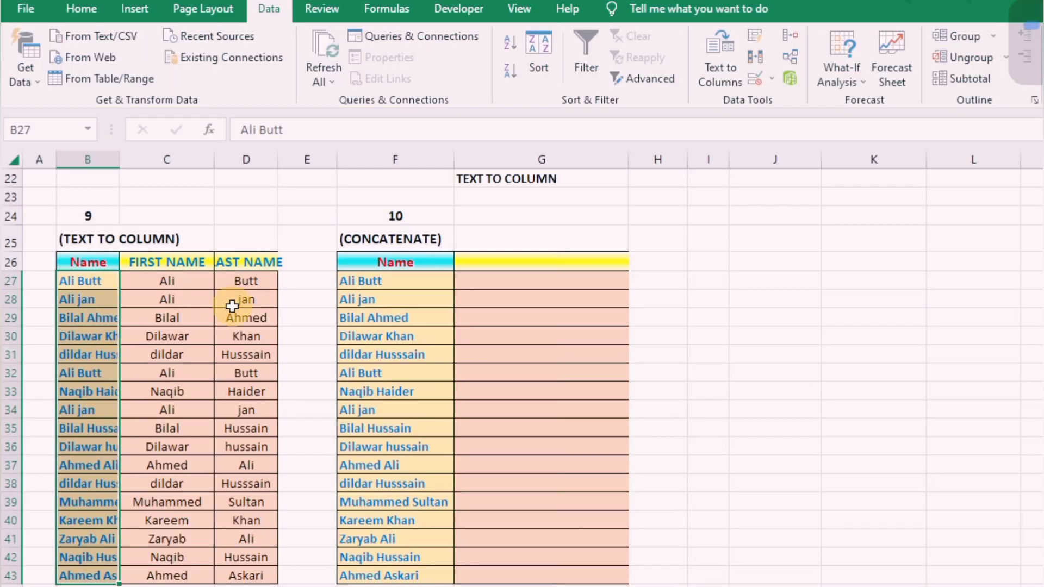
pyautogui.click(234, 302)
pyautogui.click(160, 283)
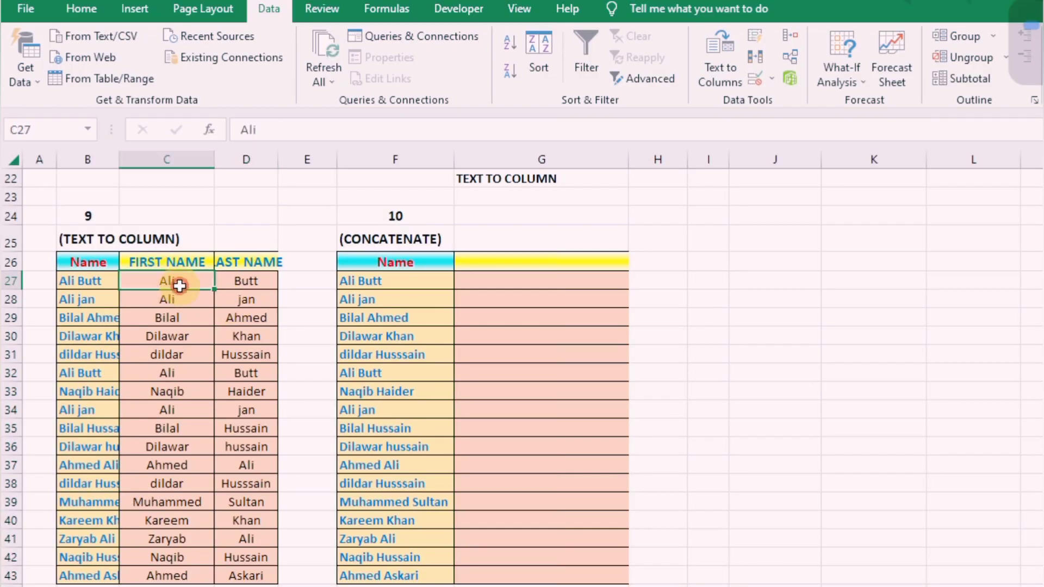
pyautogui.click(271, 283)
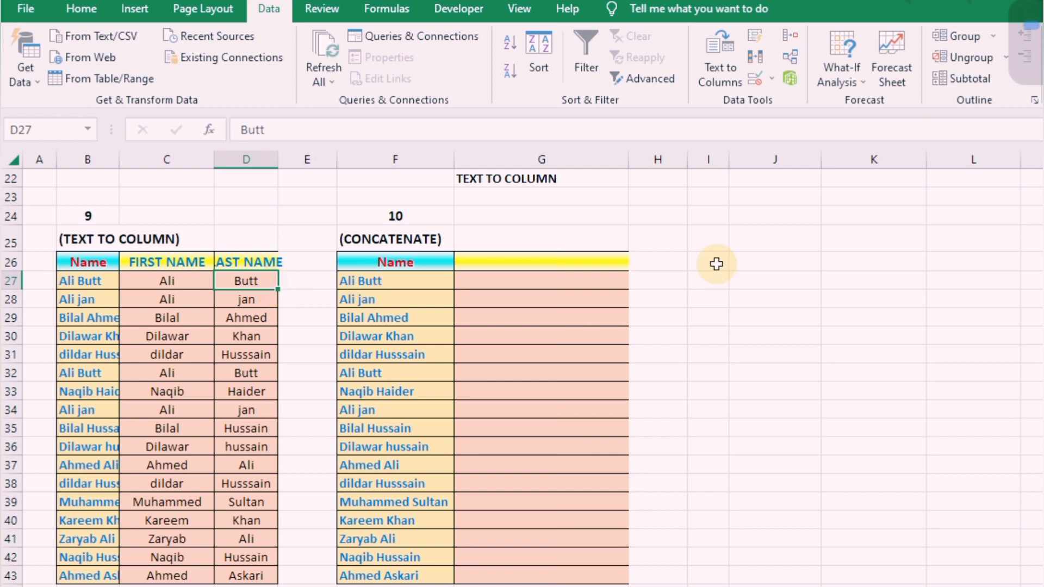
# - Enter =CONCATENATE(C27,D27) in G27 to join the first and last name
pyautogui.click(585, 281)
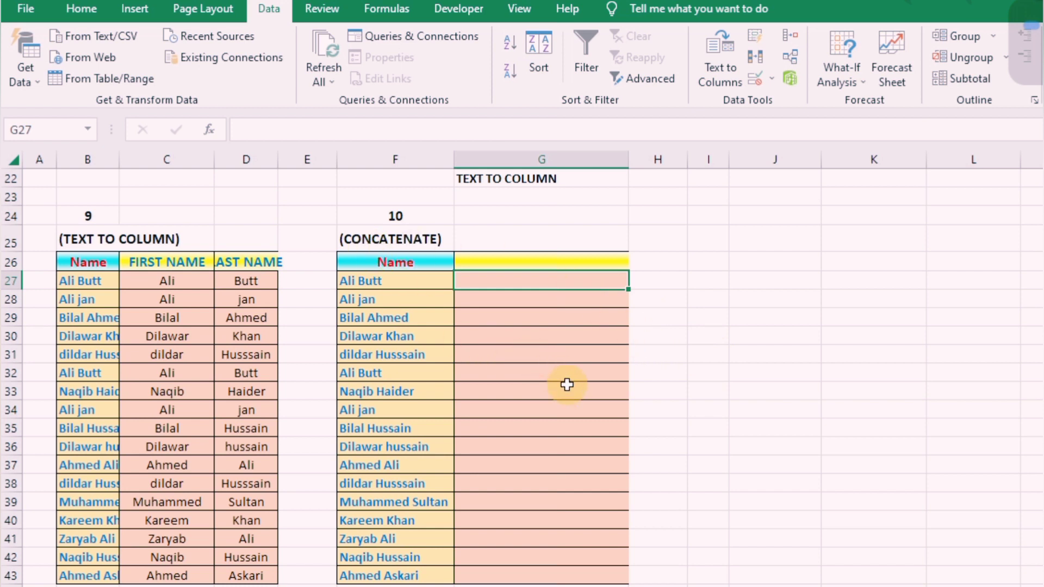
pyautogui.write('=')
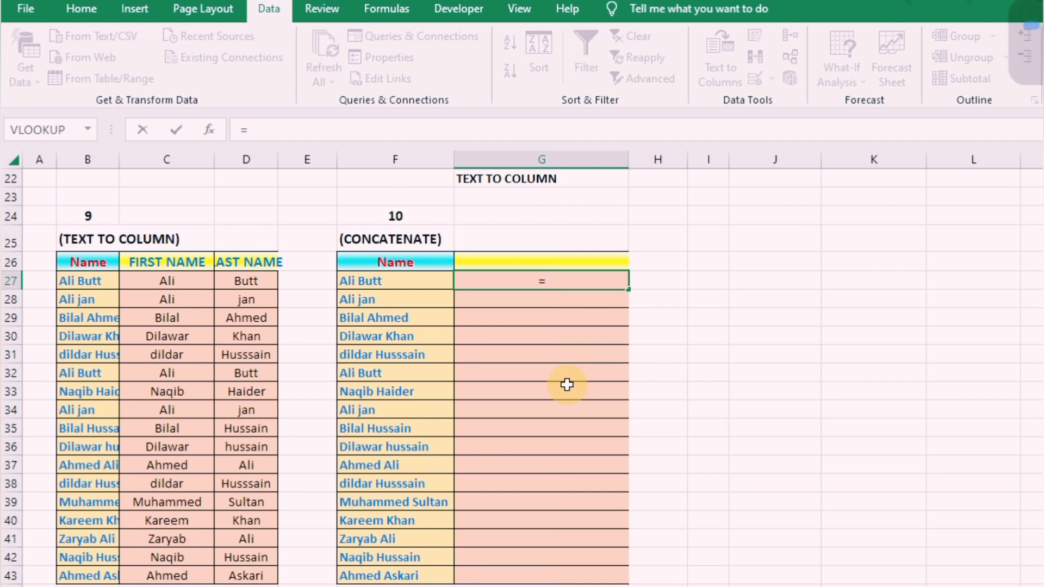
pyautogui.write('C')
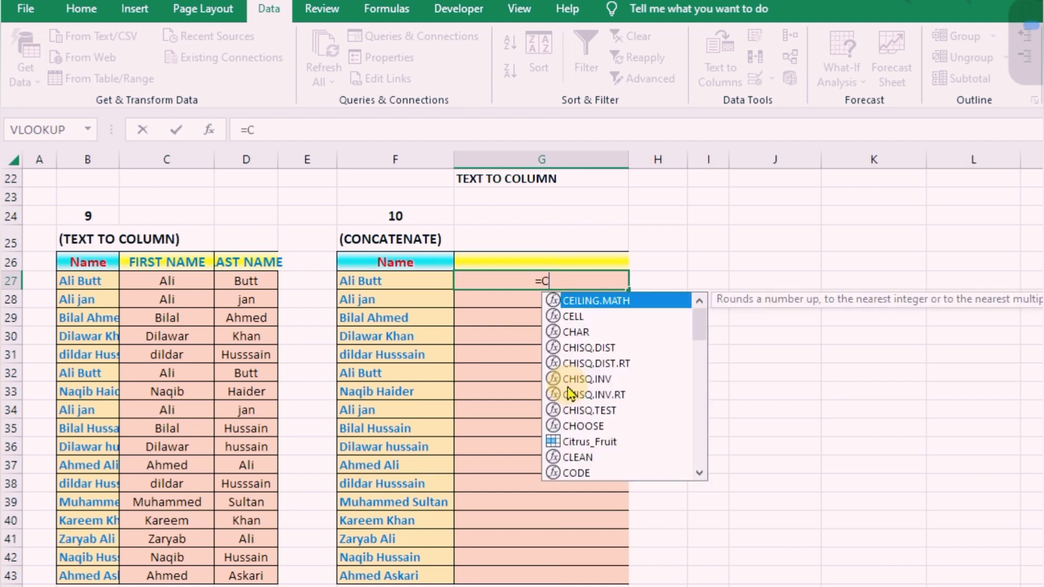
pyautogui.write('ONCAT')
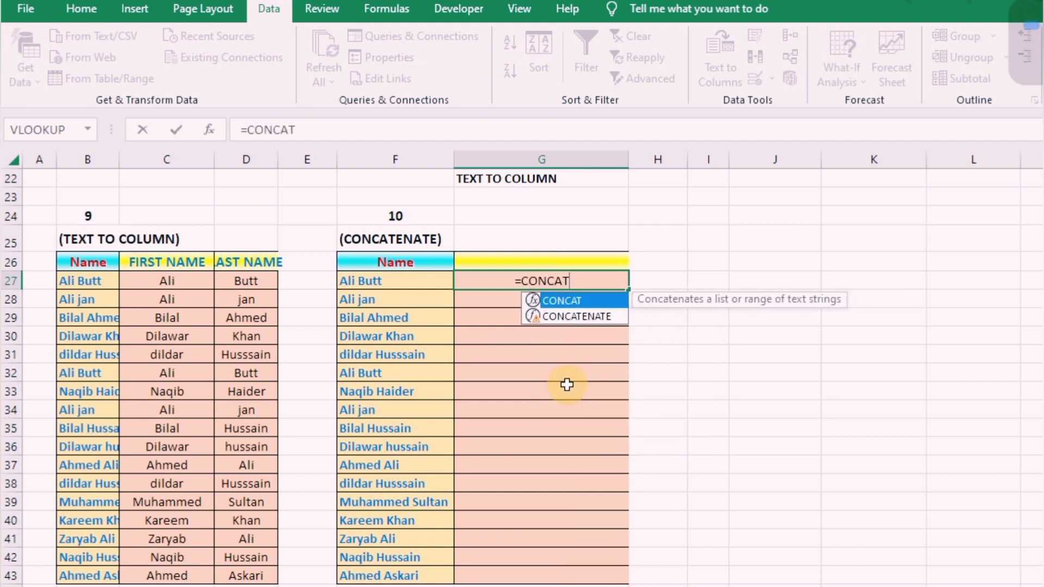
pyautogui.click(578, 315)
pyautogui.doubleClick(578, 316)
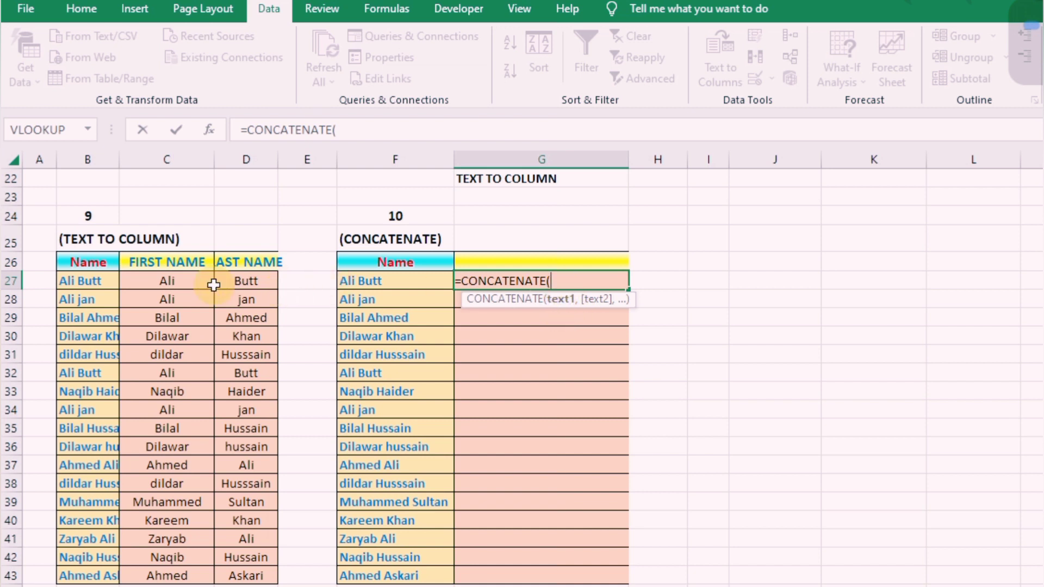
pyautogui.click(179, 281)
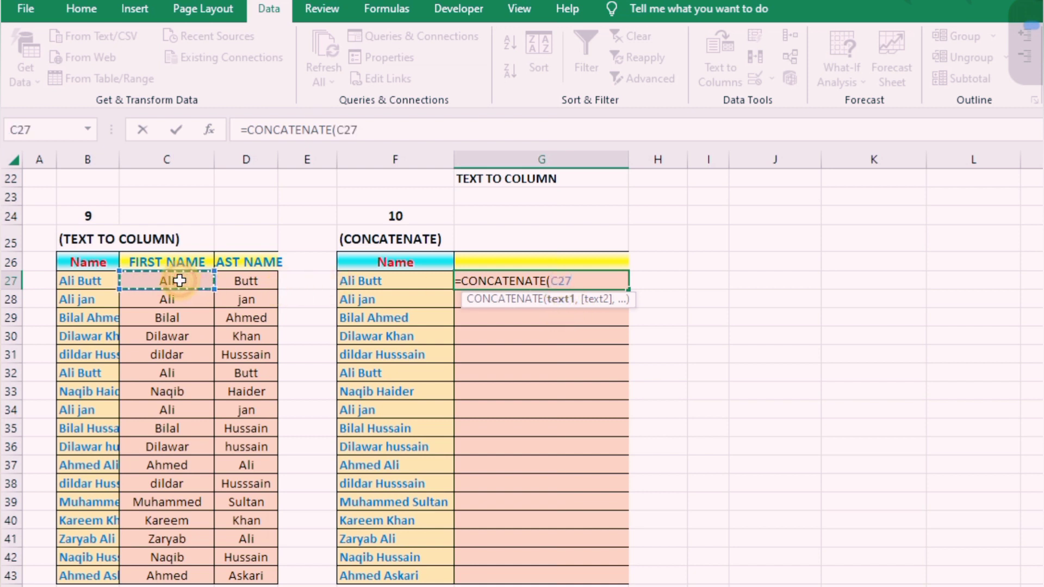
pyautogui.write(',')
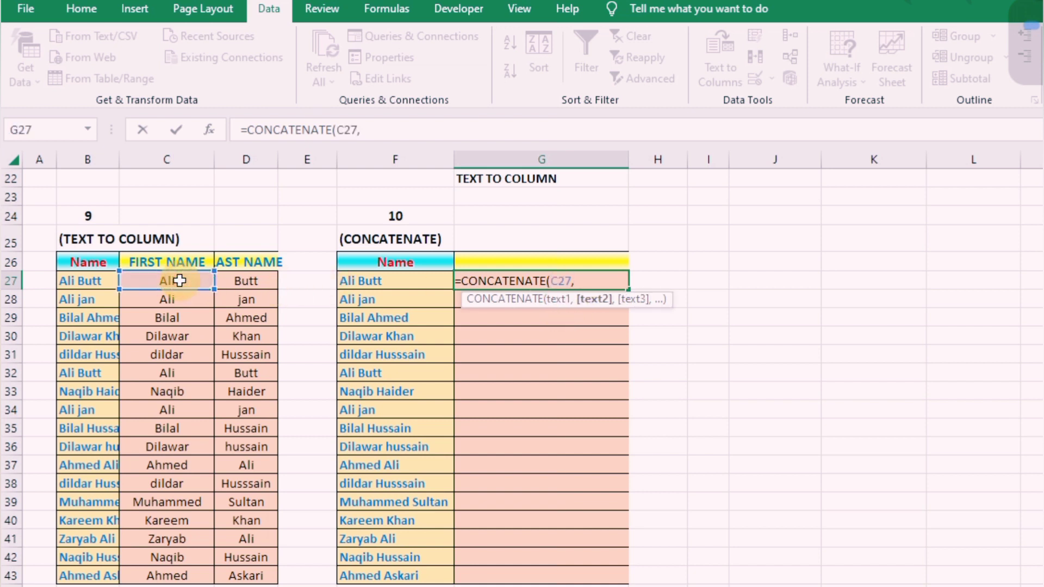
pyautogui.click(244, 283)
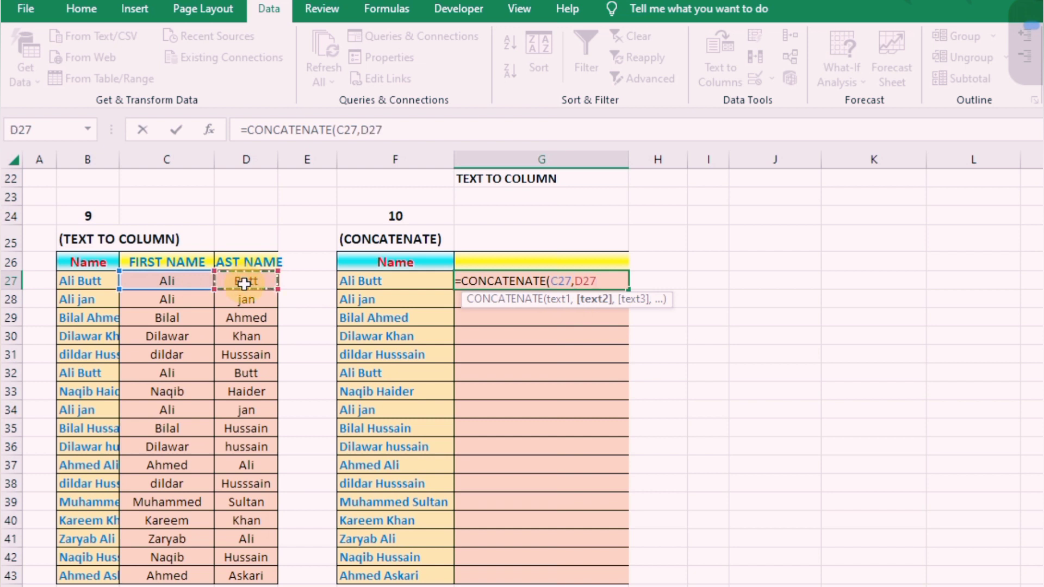
pyautogui.write(')')
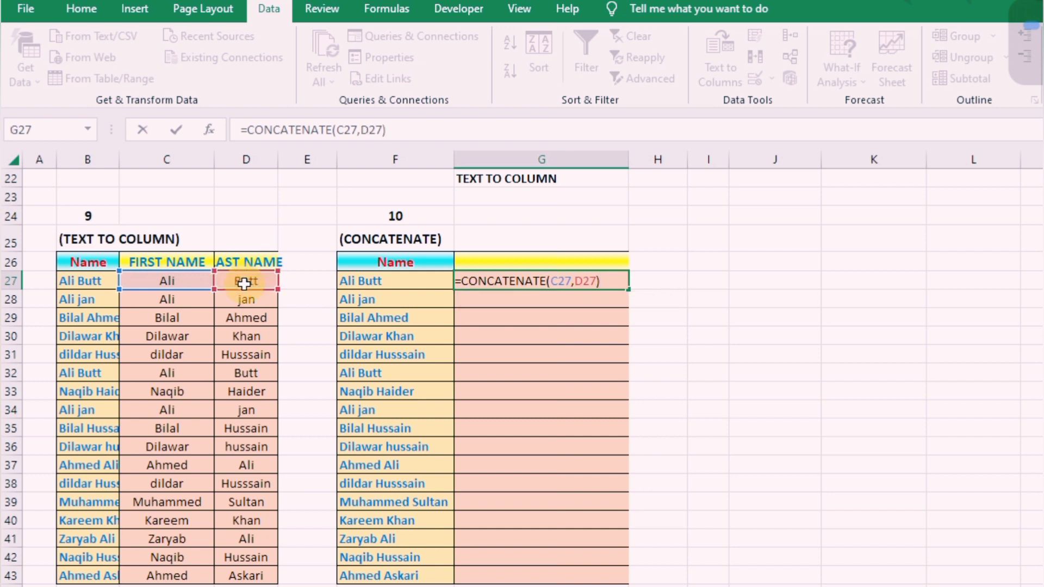
pyautogui.press('Return')
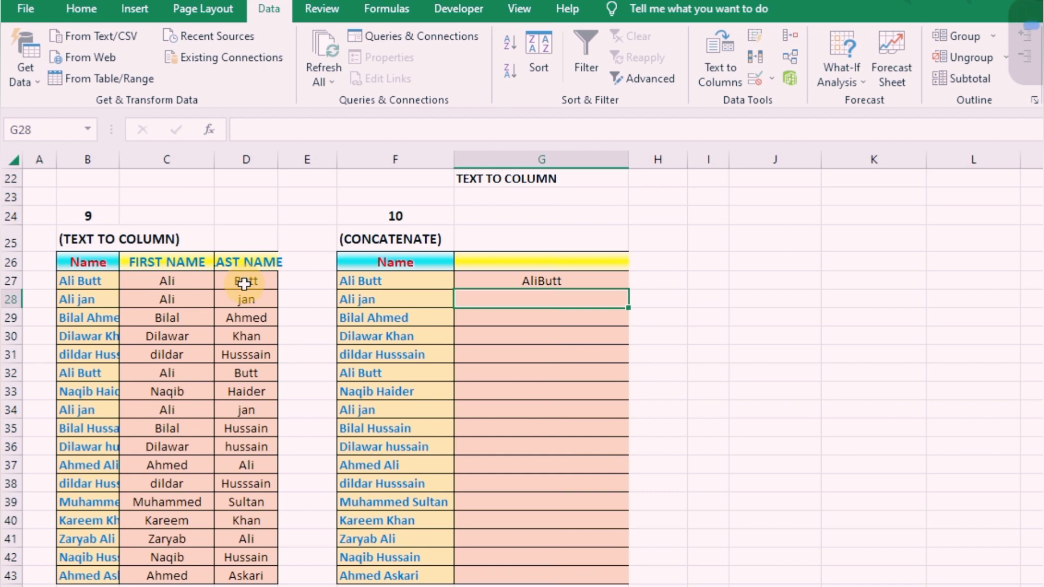
# - Add a space between the joined names in G27 by changing the formula to =CONCATENATE(C27," ",D27)
pyautogui.click(542, 281)
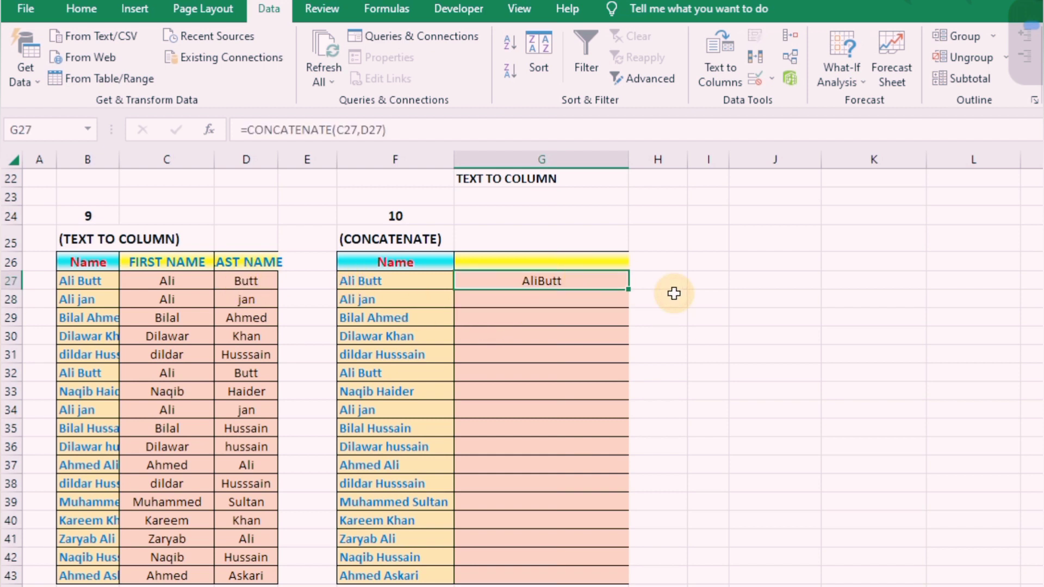
pyautogui.press('F2')
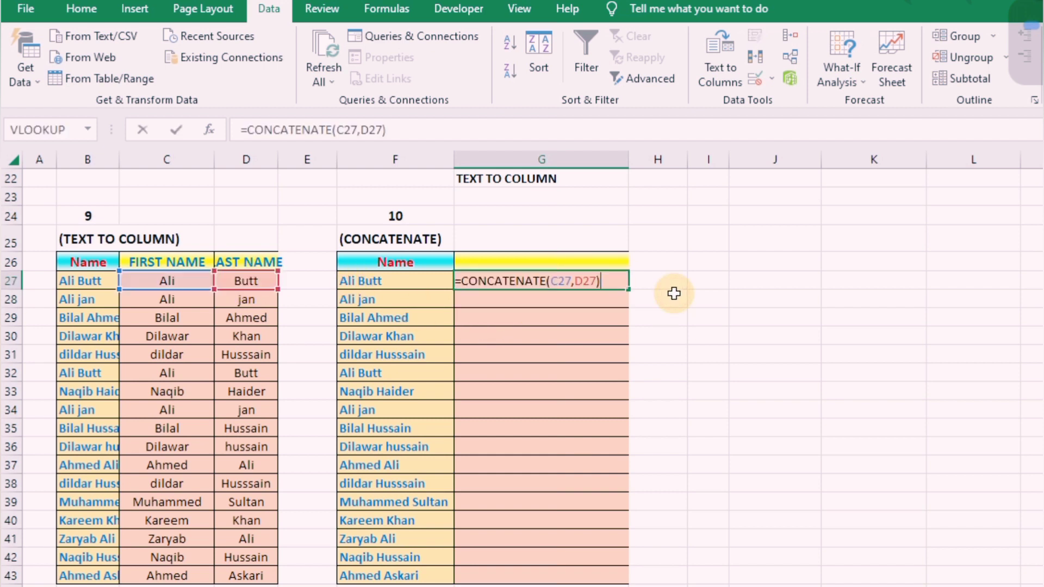
pyautogui.click(572, 283)
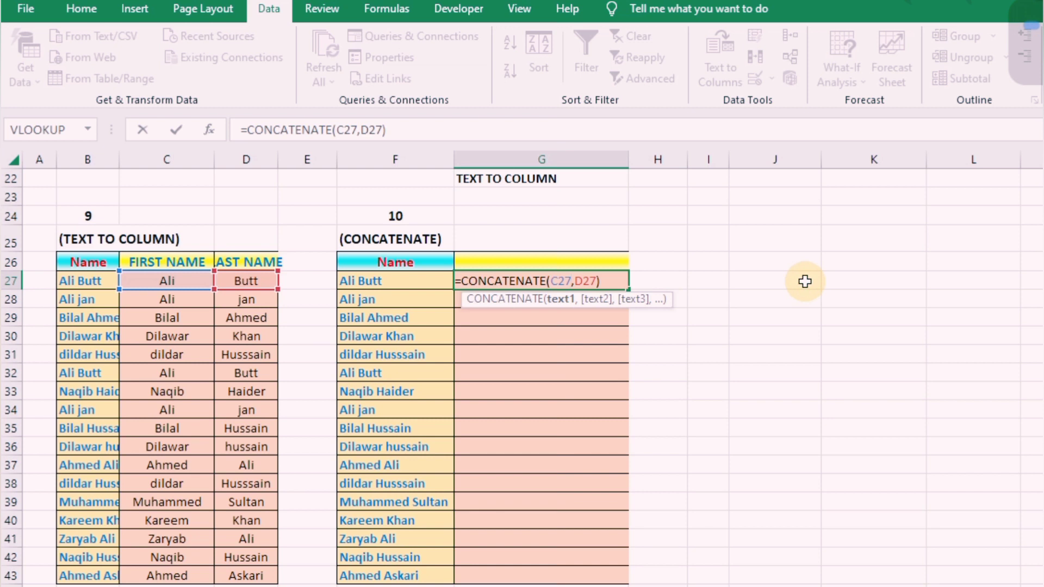
pyautogui.press('Right')
pyautogui.write('"')
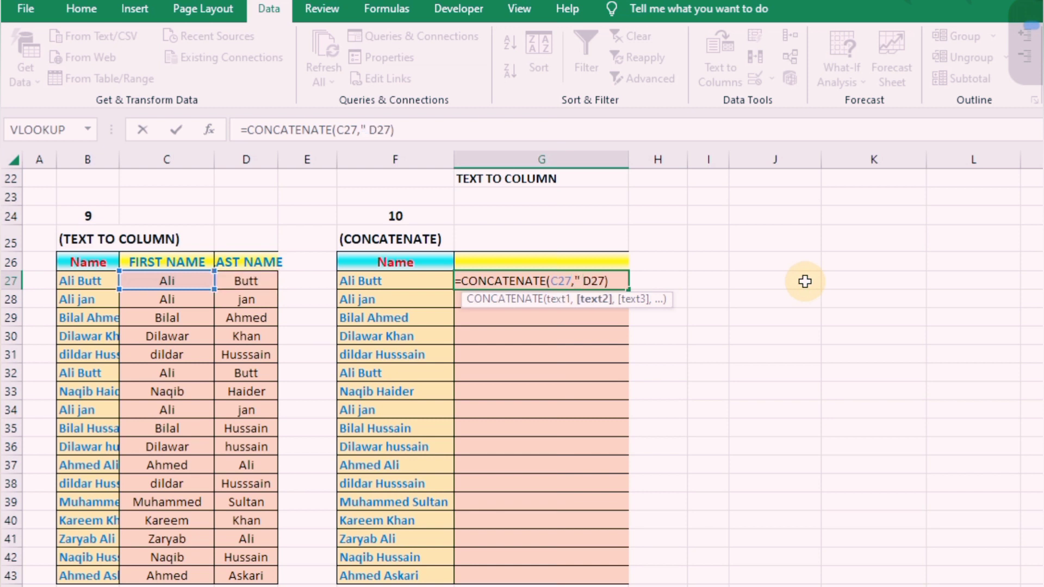
pyautogui.write(' ",')
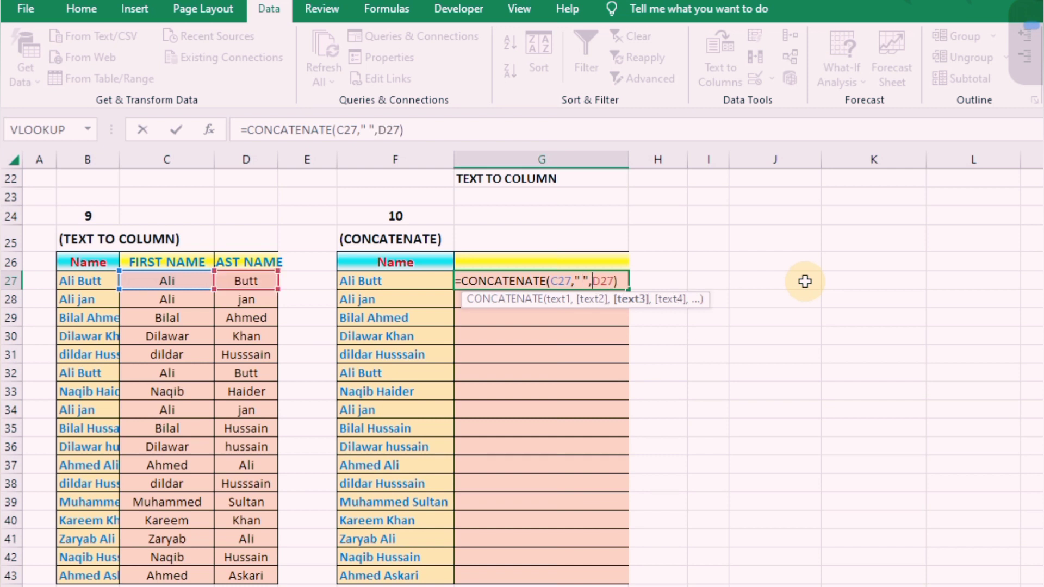
pyautogui.press('Return')
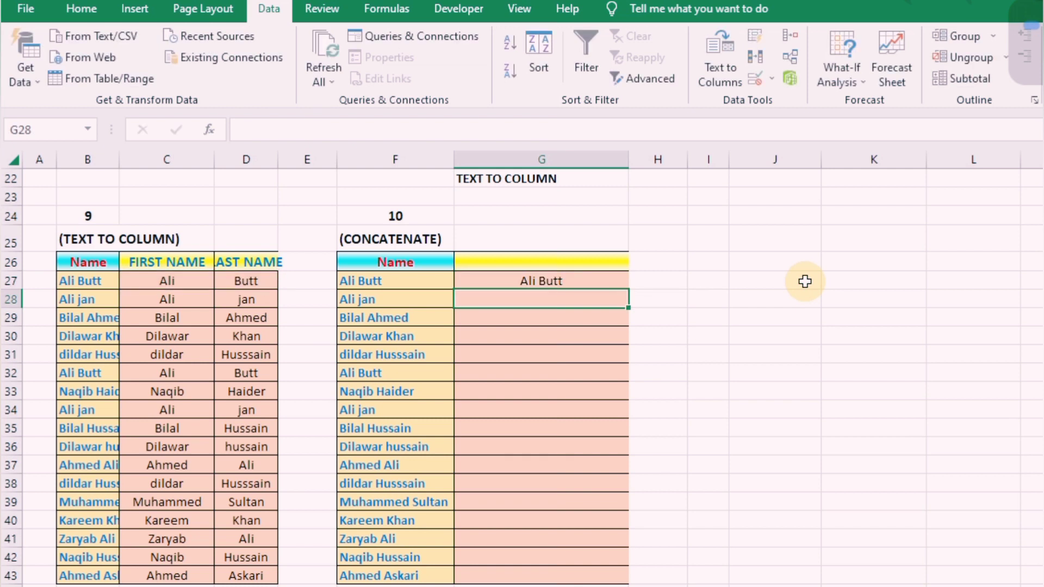
# - Fill the CONCATENATE formula from G27 down through G43
pyautogui.press('Up')
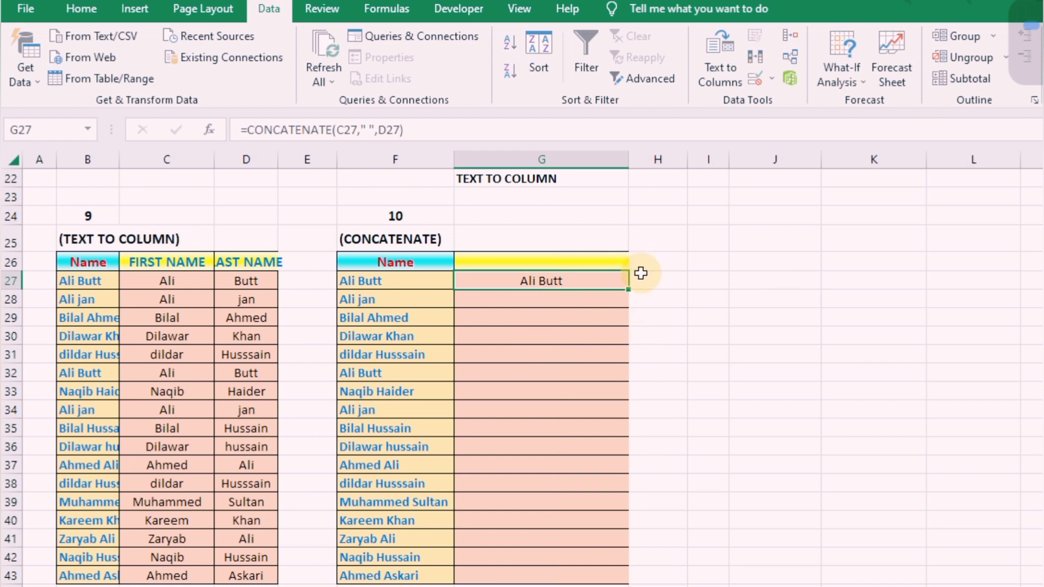
pyautogui.doubleClick(628, 291)
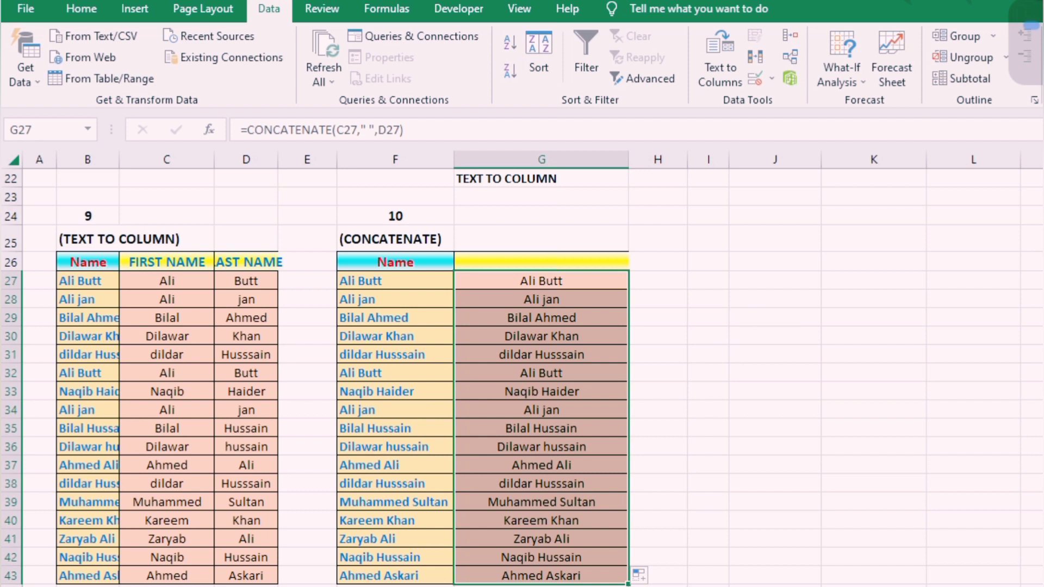
pyautogui.click(543, 241)
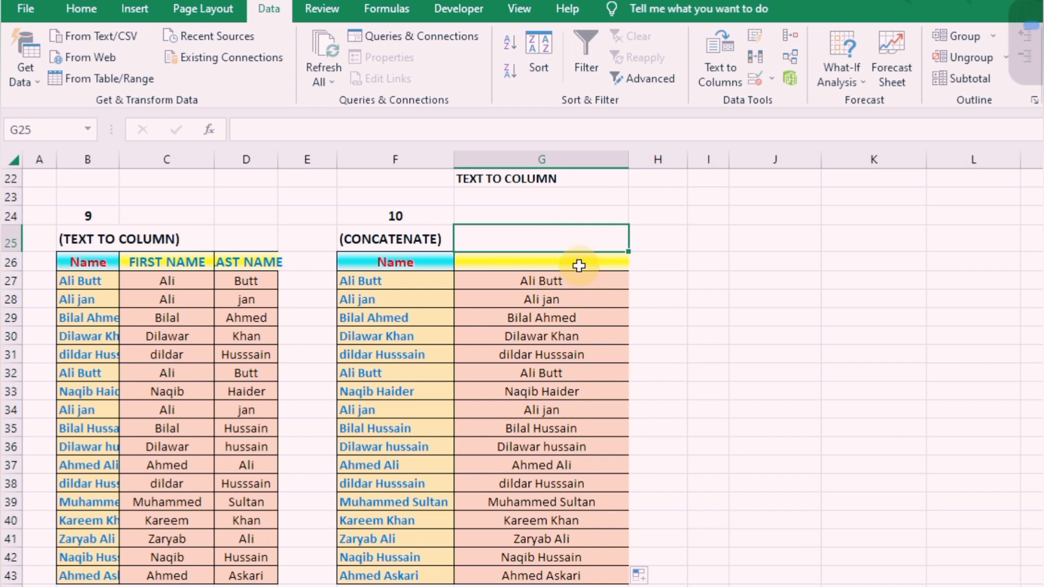
pyautogui.click(399, 267)
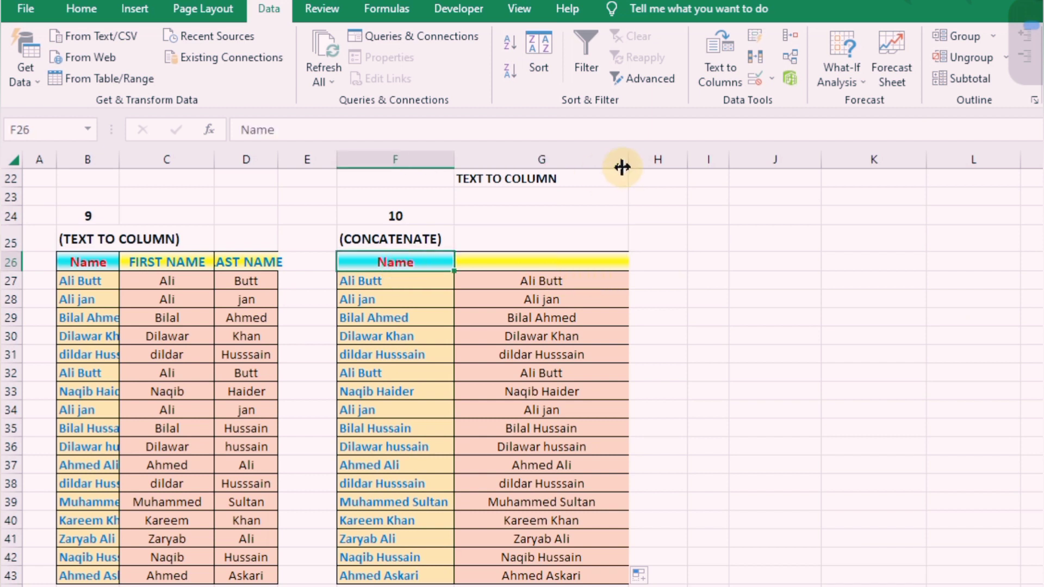